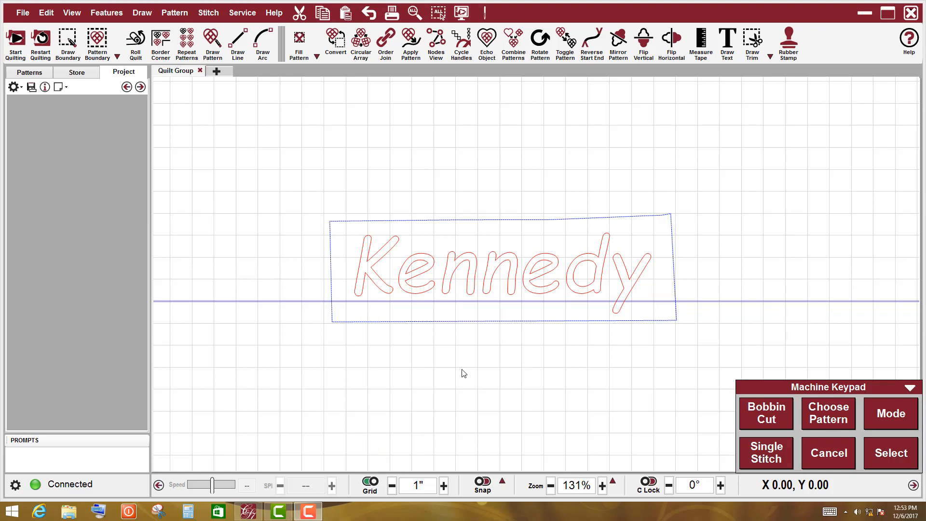
- Create a new quilt group and set its grid spacing to 5 inches
left_click(216, 72)
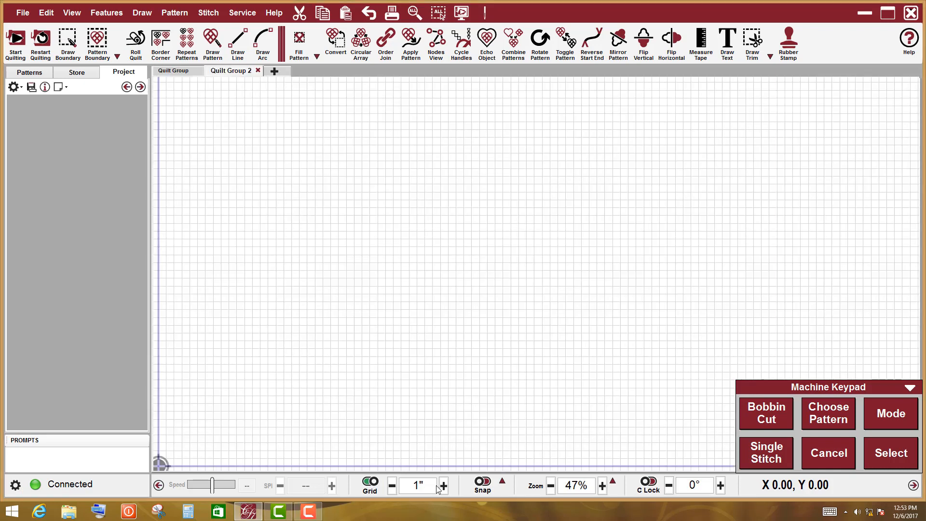
left_click_drag(426, 485, 410, 488)
type("5")
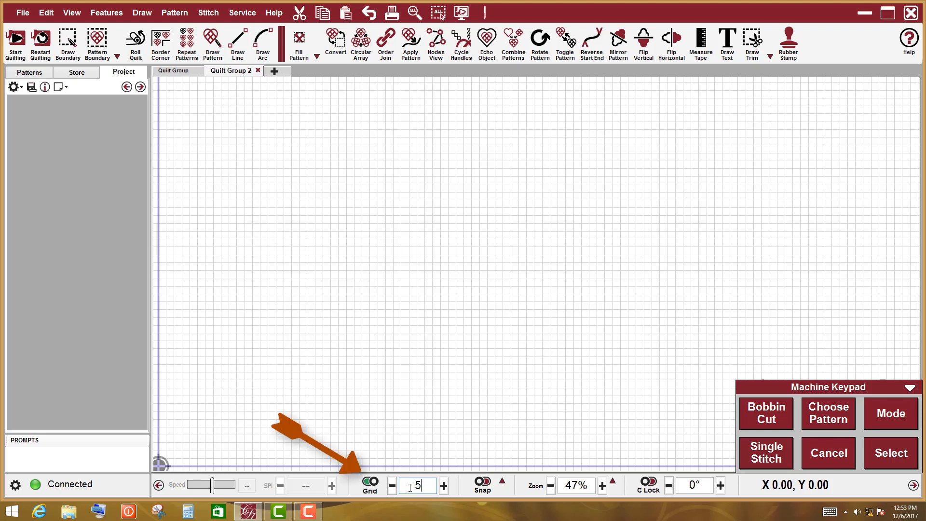
key("Return")
scroll(384, 340, "up", 2)
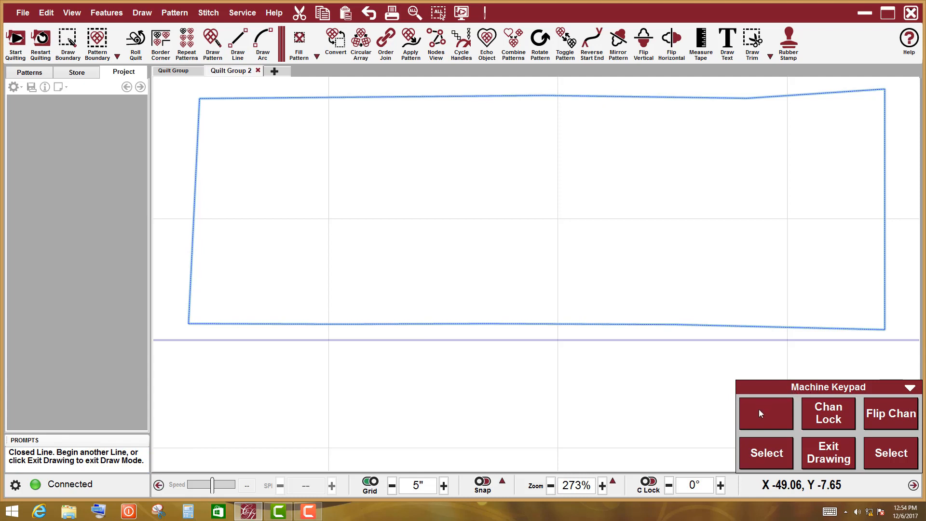
- Leave drawing mode with the closed boundary finished and deselect the boundary
left_click(829, 458)
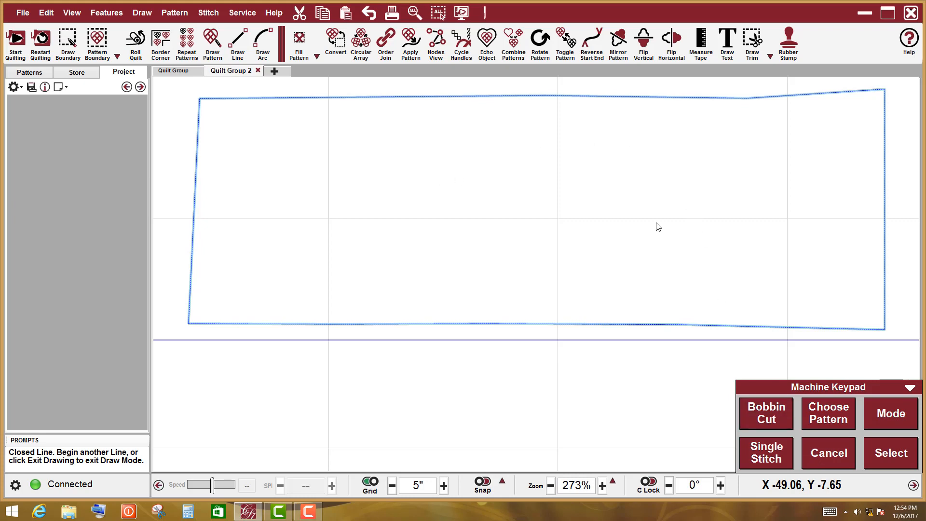
scroll(658, 227, "down", 4)
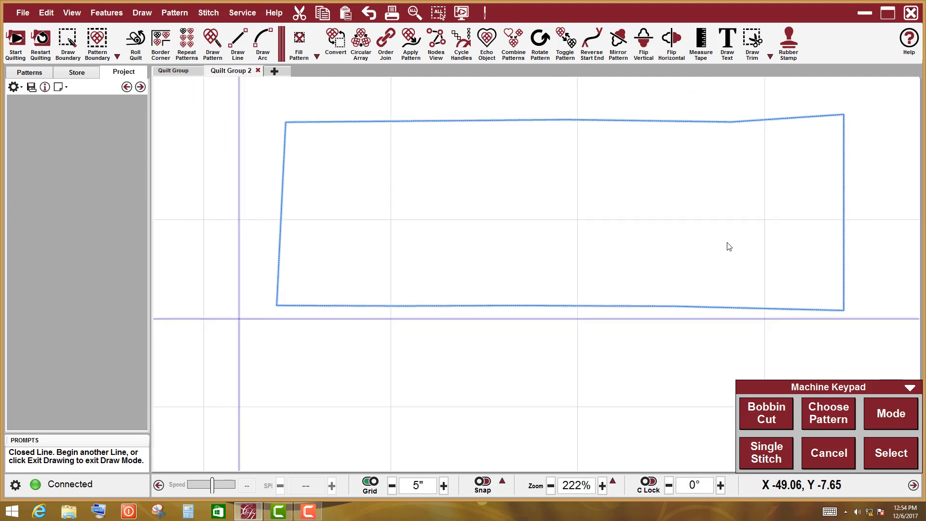
scroll(636, 244, "down", 2)
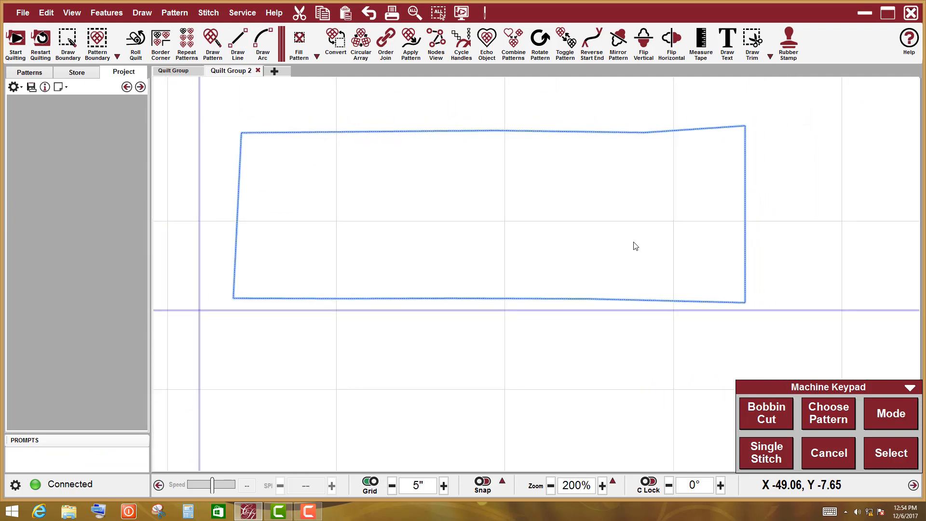
left_click_drag(634, 242, 627, 242)
left_click(618, 382)
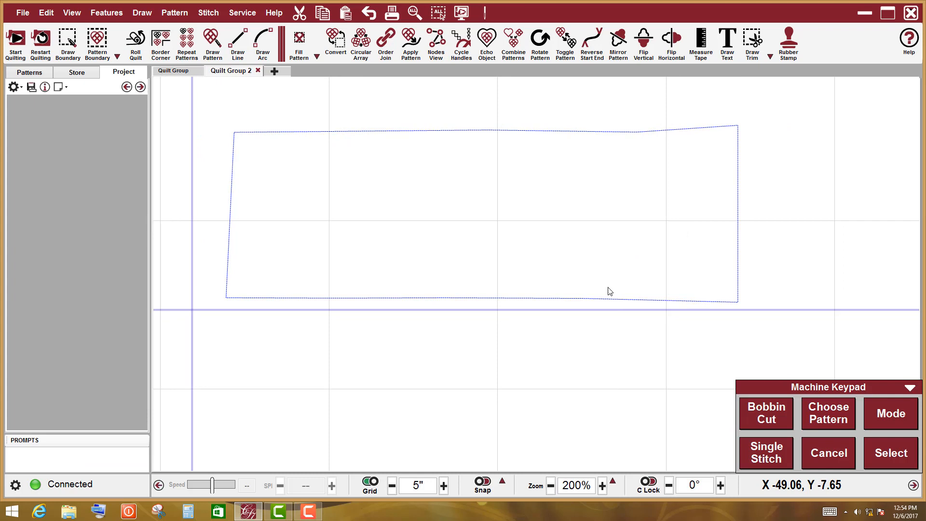
left_click(617, 235)
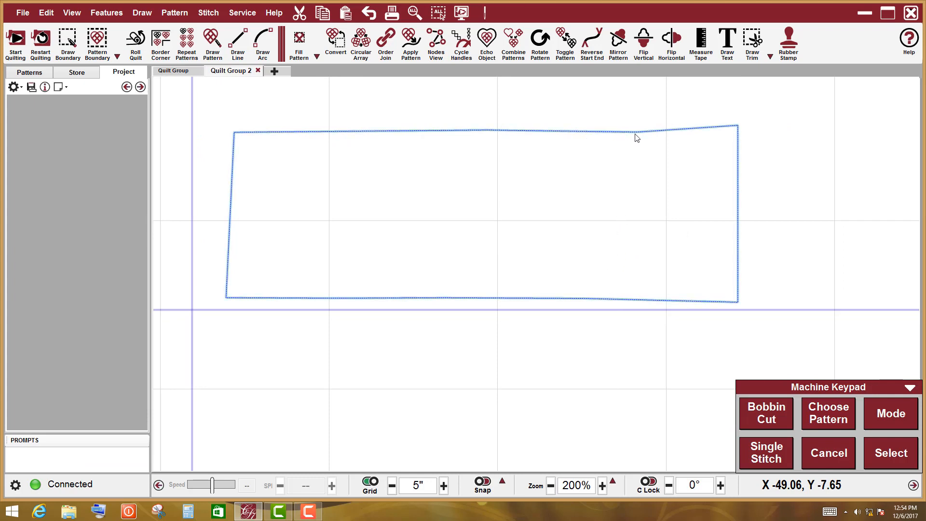
left_click(587, 376)
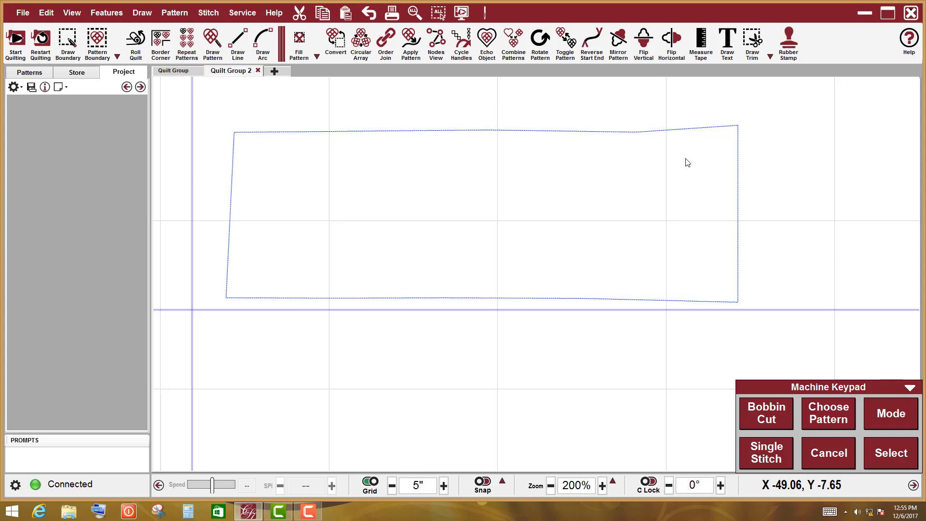
- Start Draw Text inside the selected boundary, set the text type to Cursive, and enter the first name in lowercase
left_click(547, 298)
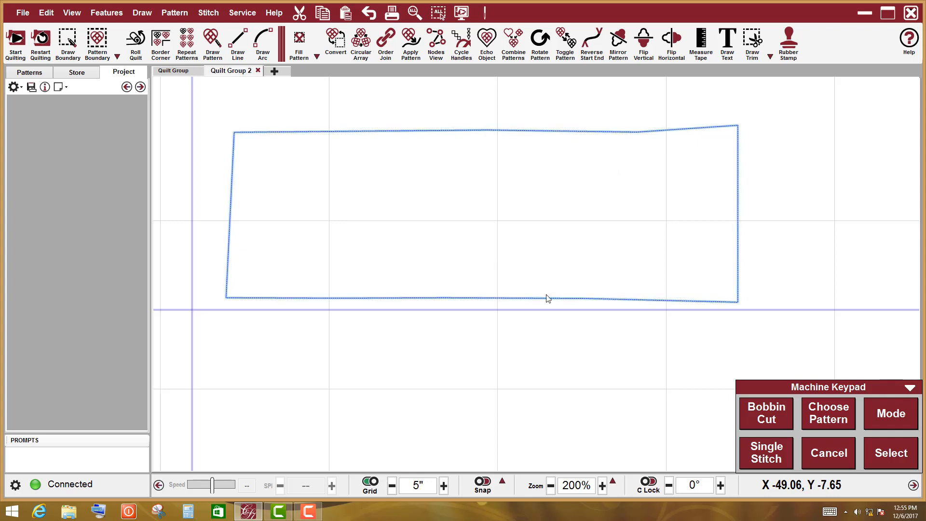
scroll(569, 358, "down", 1)
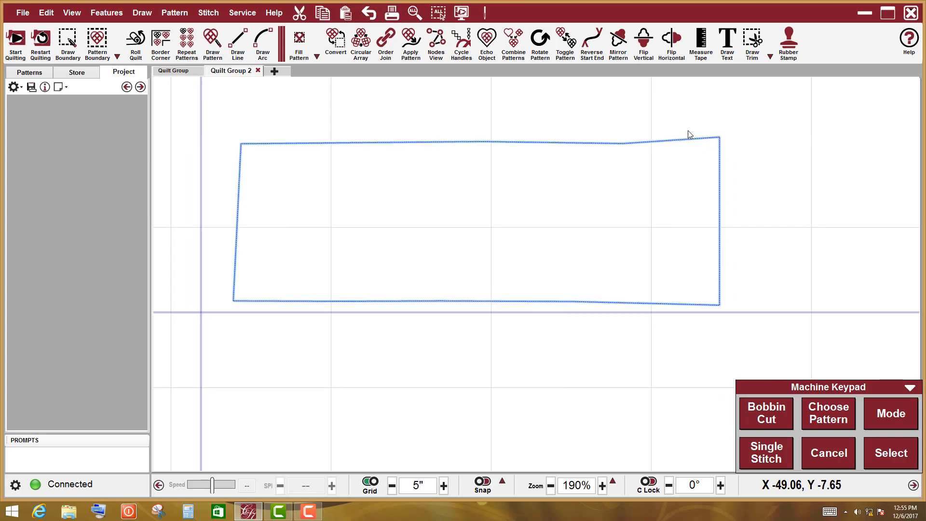
left_click(730, 44)
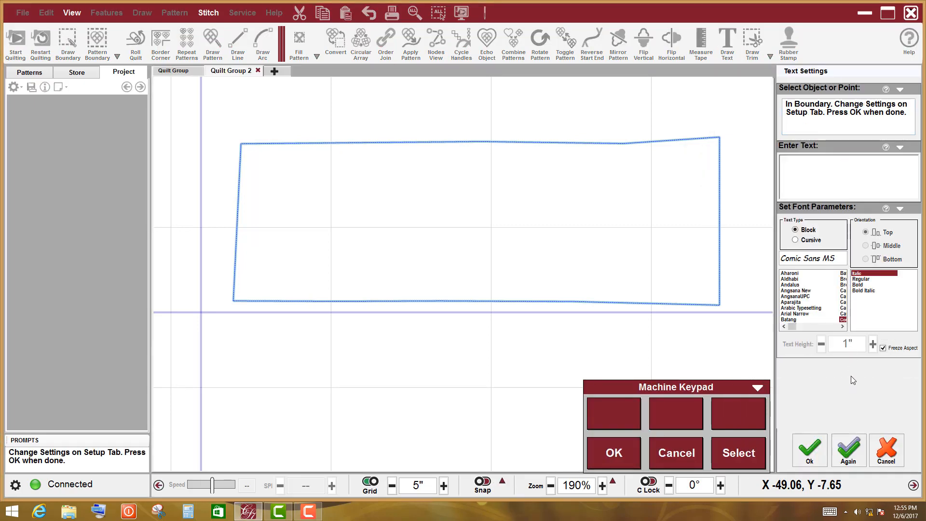
left_click(796, 241)
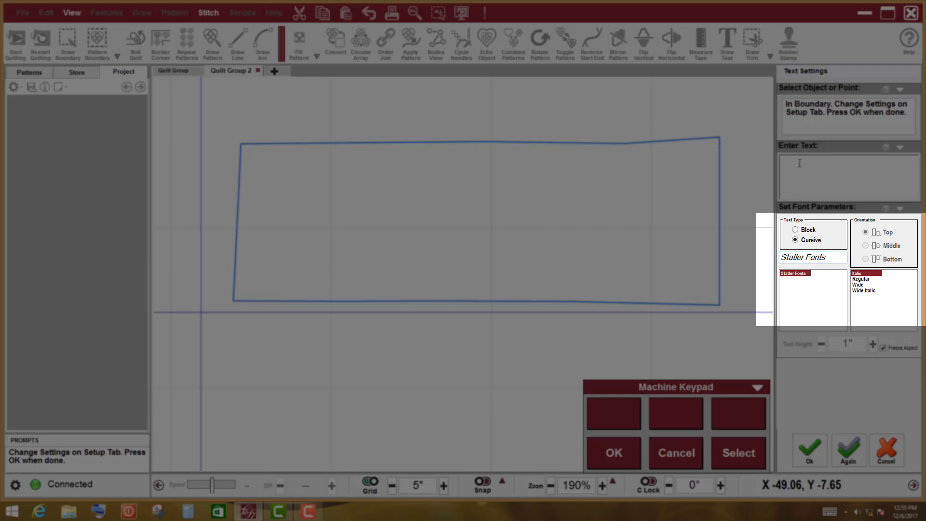
left_click(798, 162)
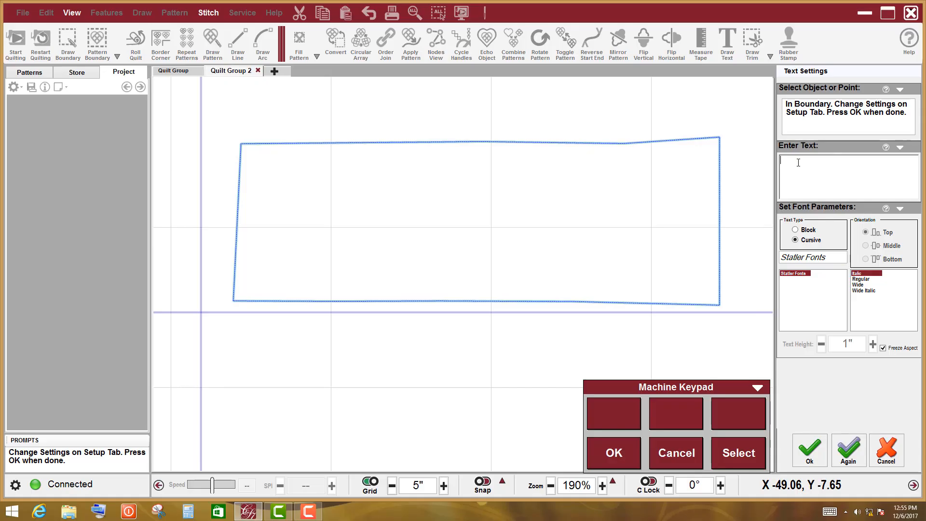
type("kennedy")
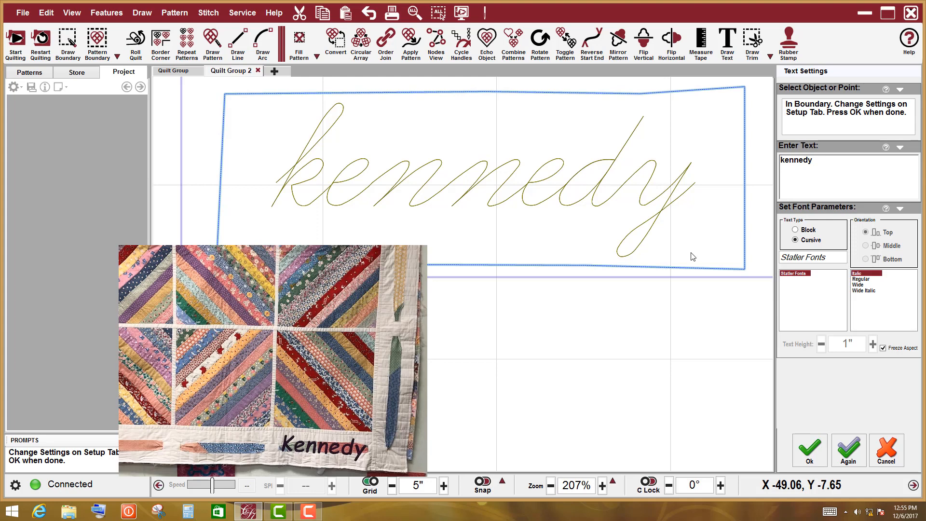
- Change the text type to Block and try the Myanmar Text font for the name
left_click(796, 230)
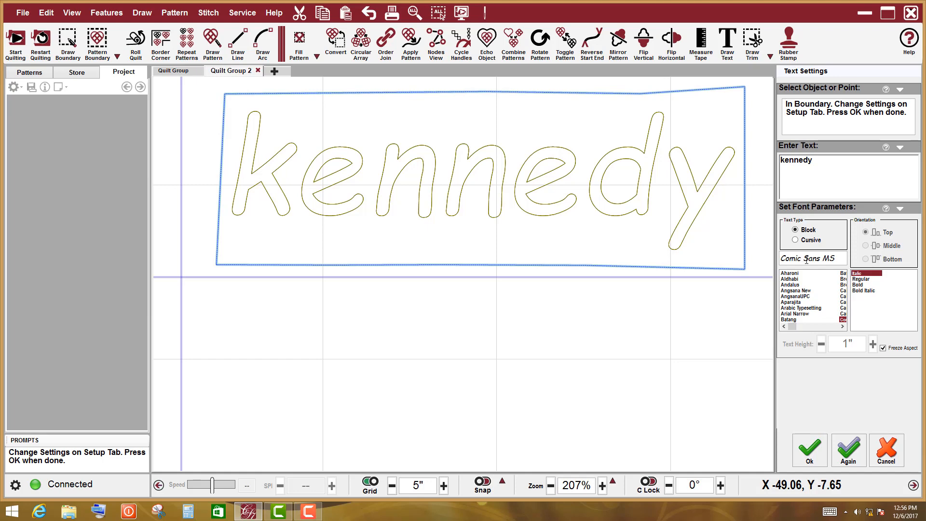
left_click(842, 326)
left_click(842, 327)
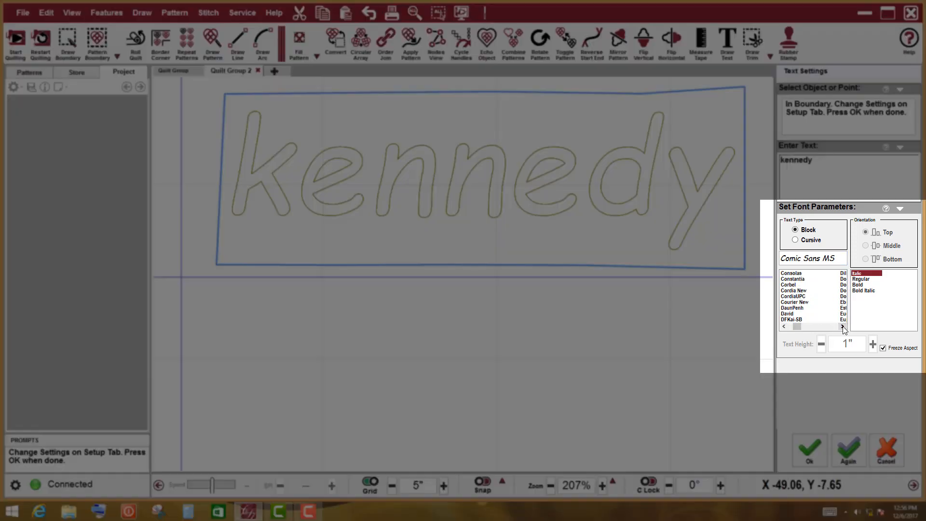
left_click(842, 326)
left_click(842, 327)
left_click(842, 326)
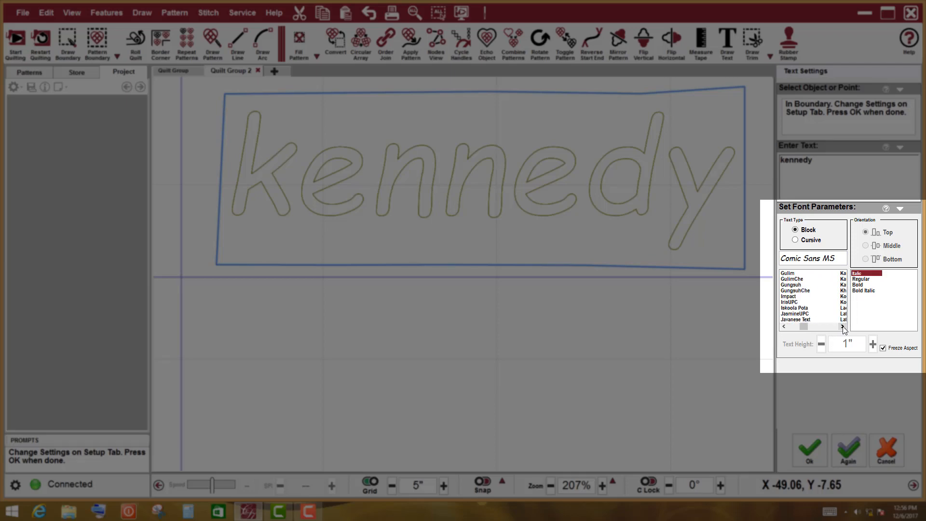
left_click(842, 326)
left_click(842, 326)
left_click(842, 326)
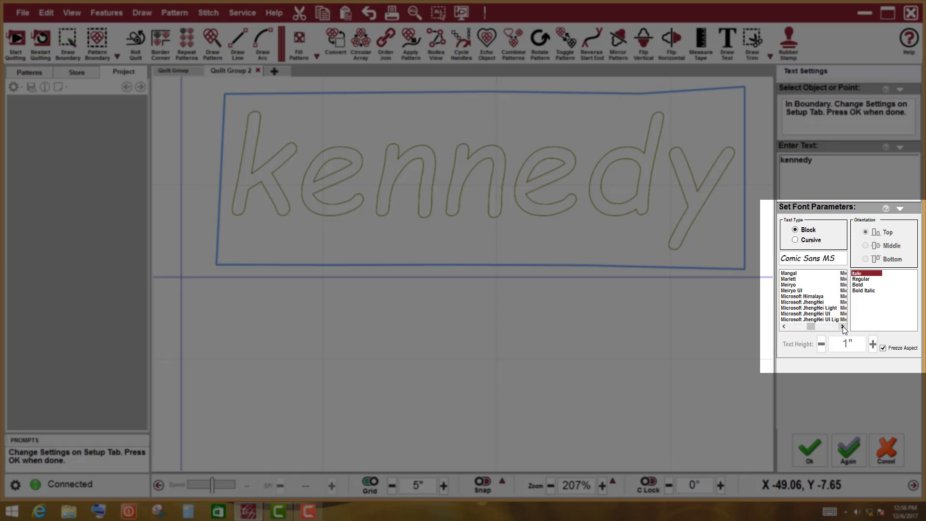
left_click(842, 326)
left_click(842, 327)
left_click(842, 326)
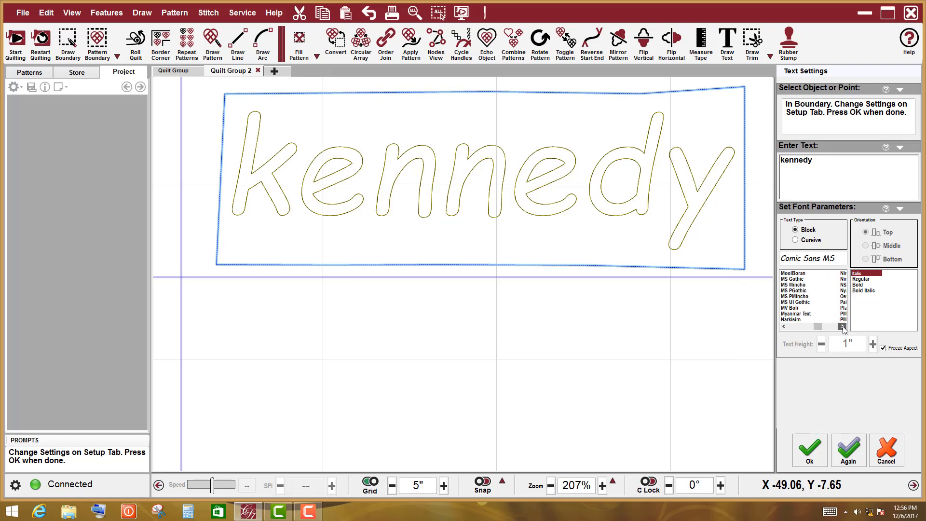
left_click(789, 314)
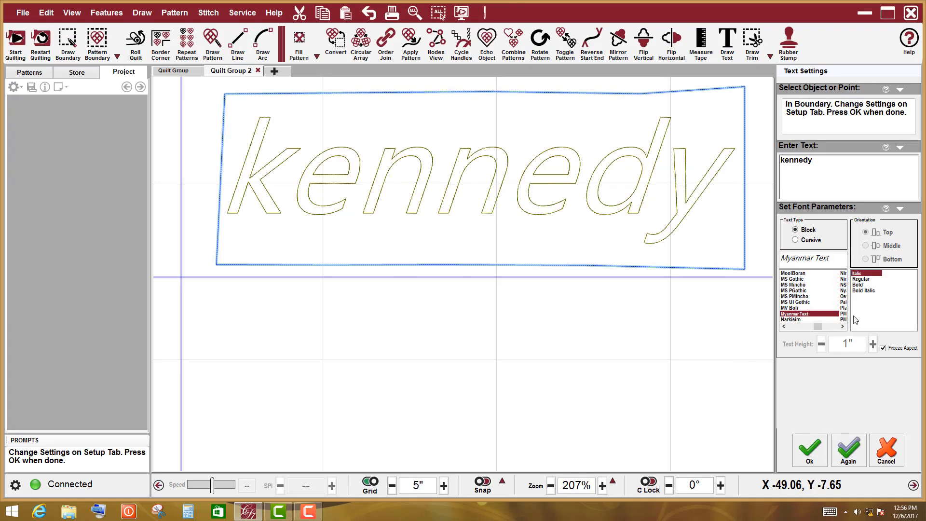
- Preview the name in the Nirmala UI, Sitka Small and Vani fonts
left_click(842, 327)
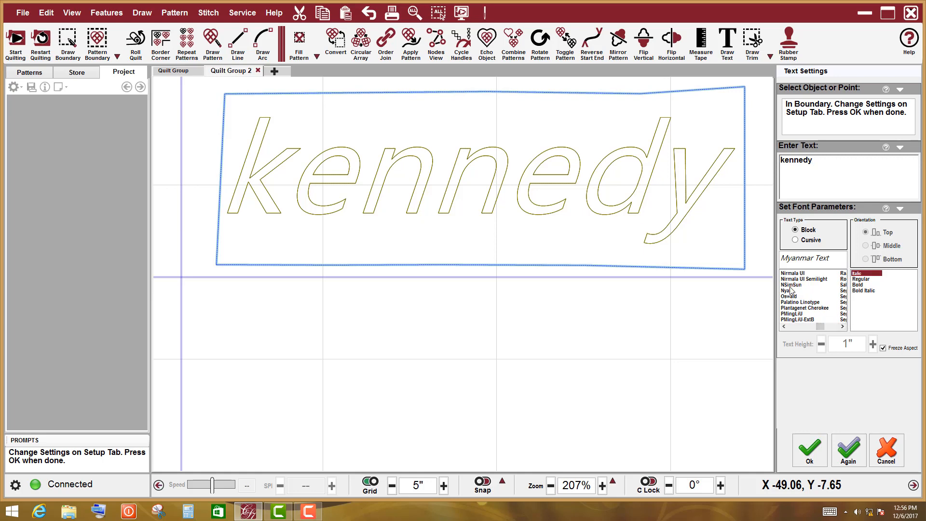
left_click(794, 274)
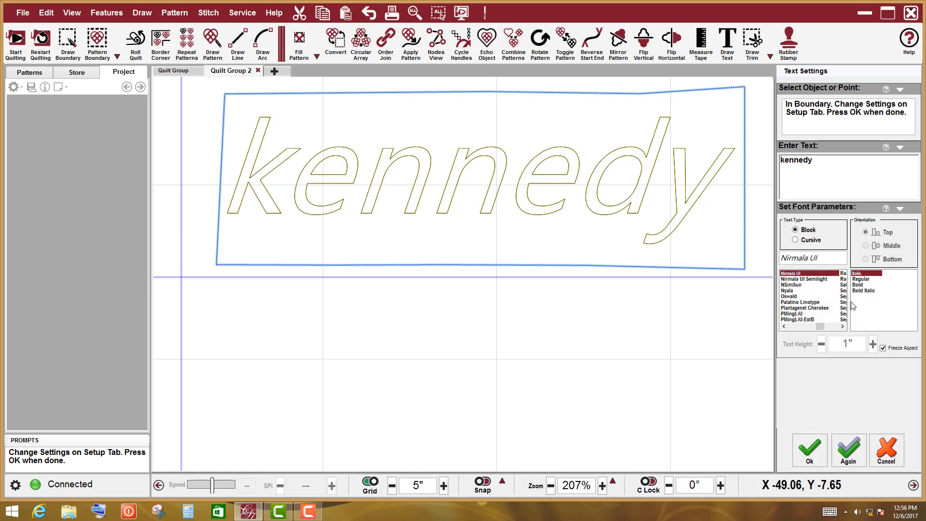
left_click(842, 326)
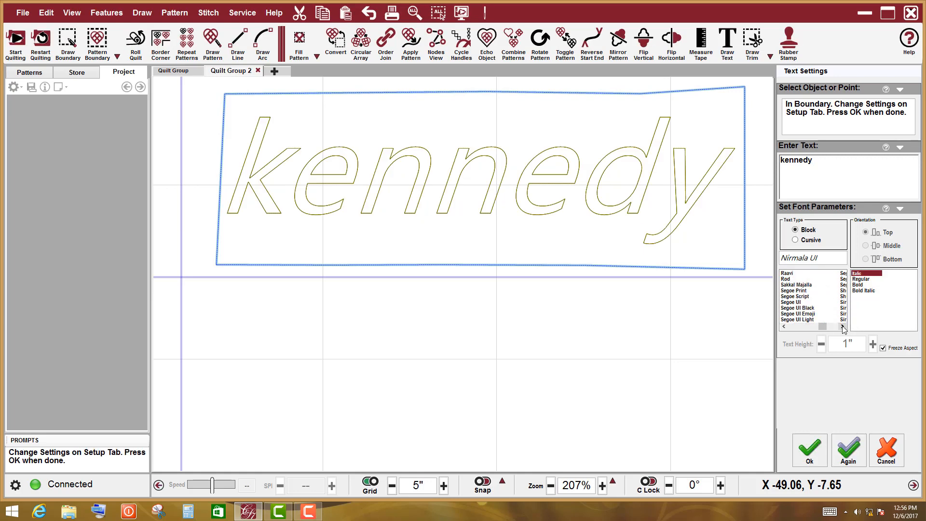
left_click(843, 327)
left_click(843, 326)
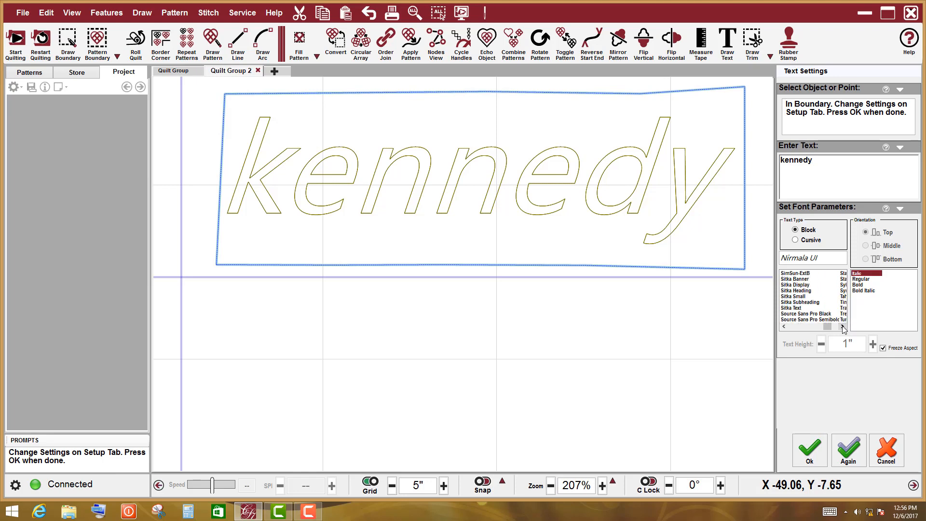
left_click(804, 297)
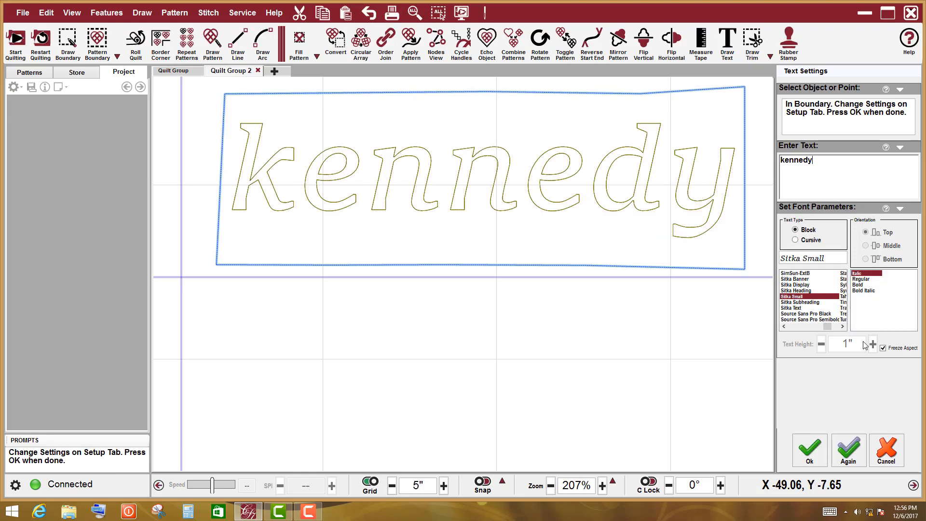
left_click(843, 327)
left_click(843, 326)
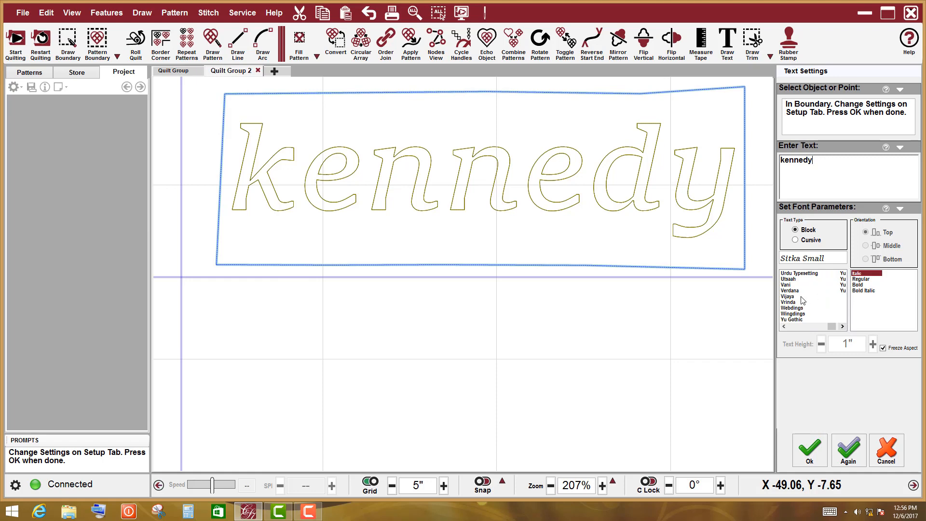
left_click(790, 285)
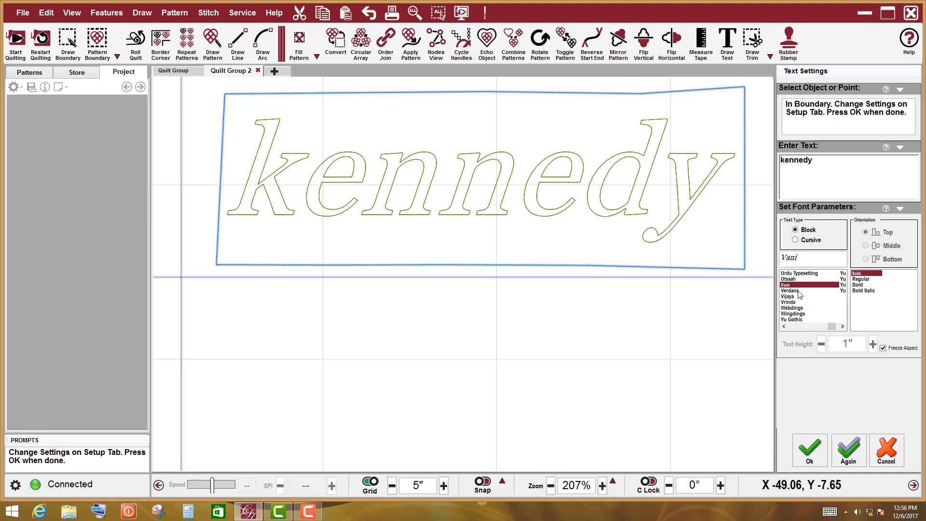
- Set the font to Sitka Banner and accept the text into the boundary
left_click(784, 327)
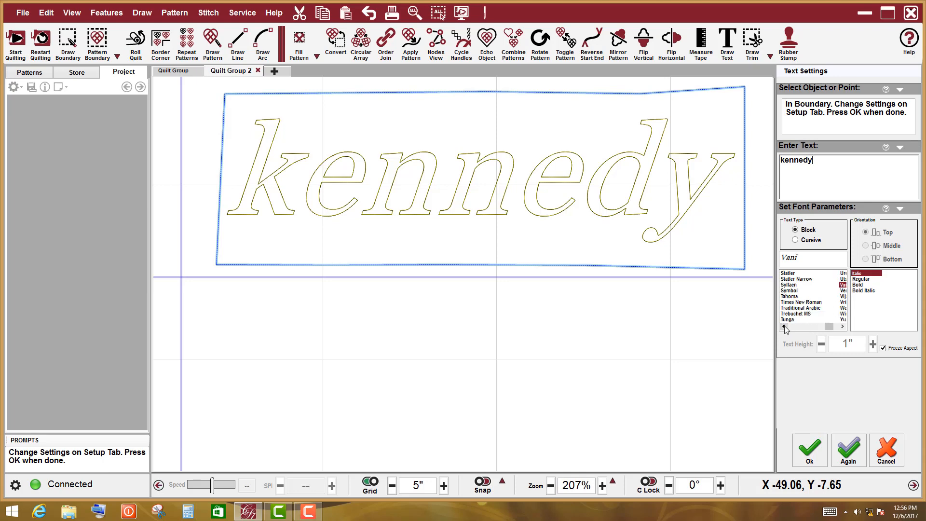
left_click(784, 326)
left_click(794, 279)
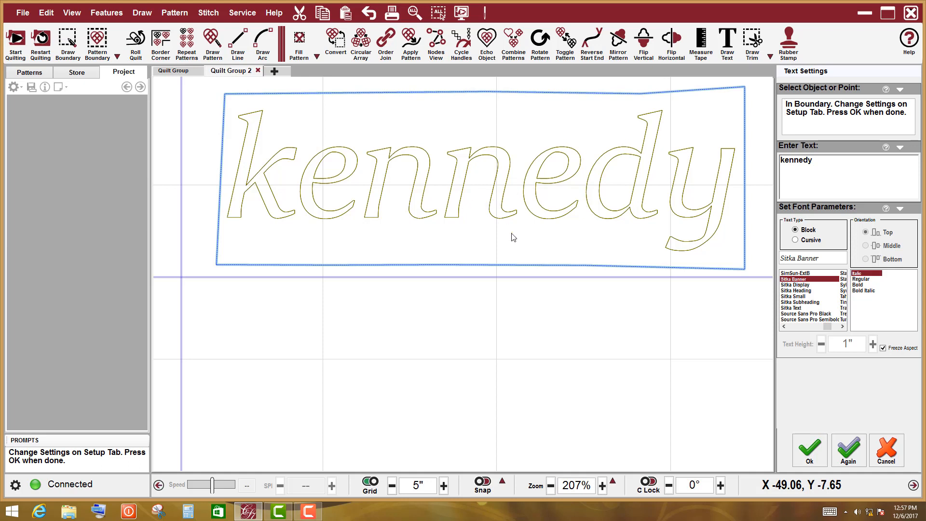
left_click(809, 453)
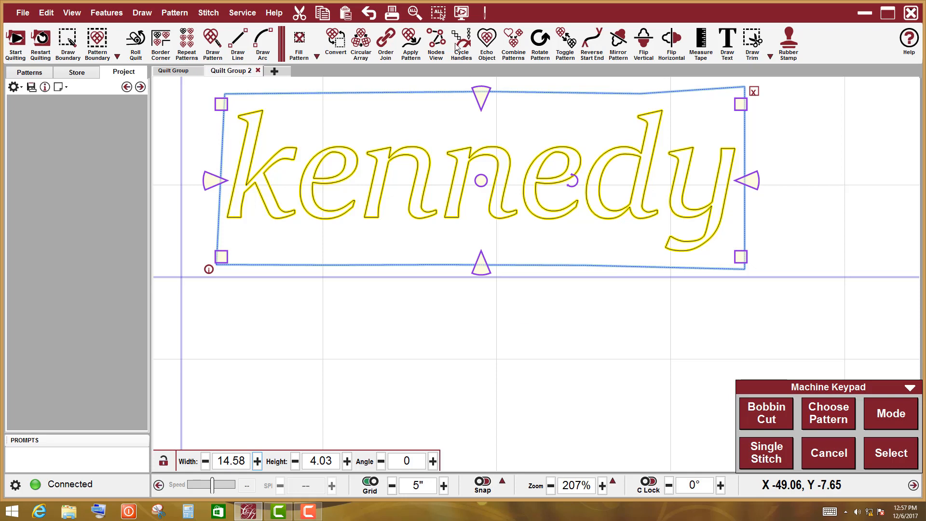
- Display the lettering's nodes and examine the lines connecting the letters, up close around the tail of the y
left_click(436, 38)
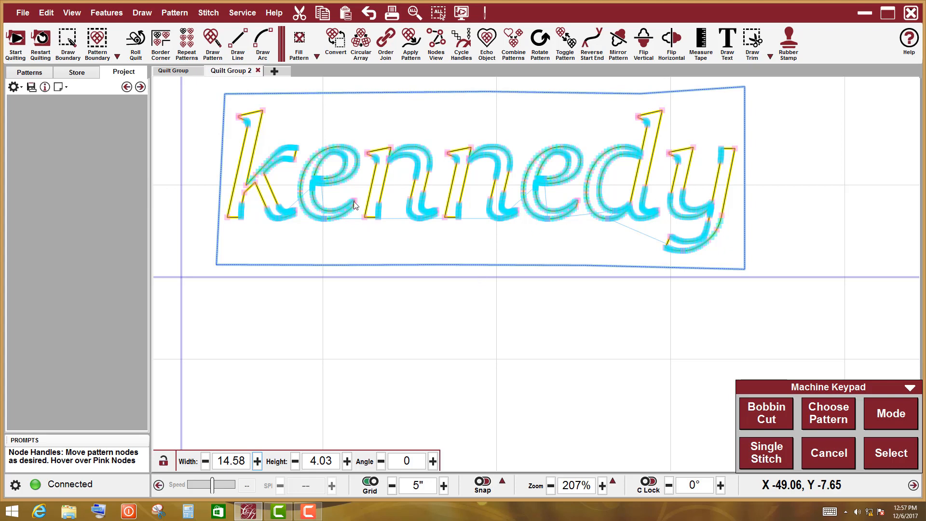
scroll(667, 229, "up", 5)
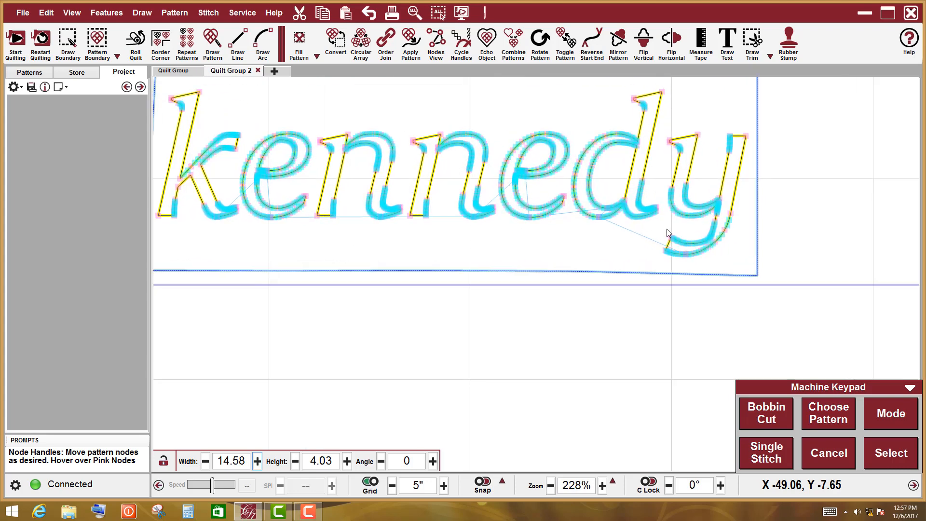
scroll(646, 253, "up", 3)
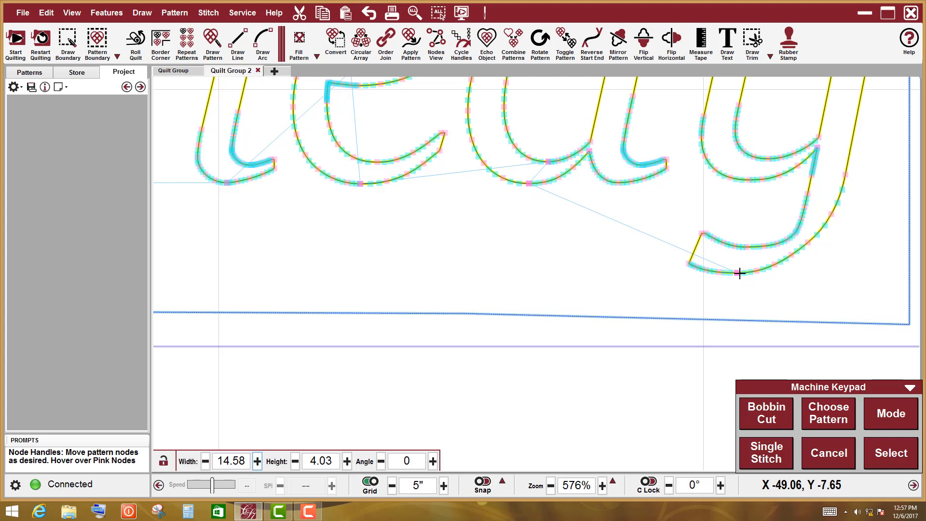
scroll(622, 302, "down", 5)
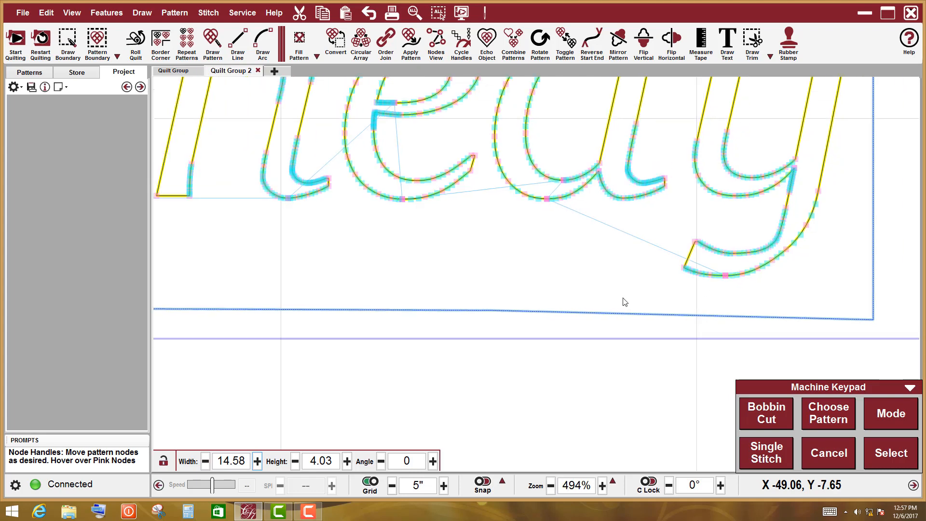
- Close the node display of the lettering and deselect it, with the whole boundary in view
scroll(553, 308, "down", 3)
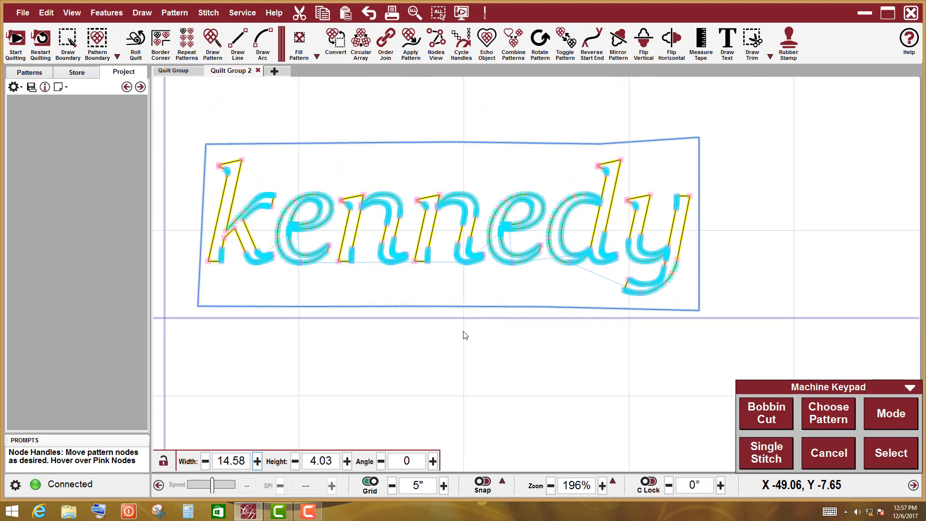
left_click_drag(457, 337, 548, 328)
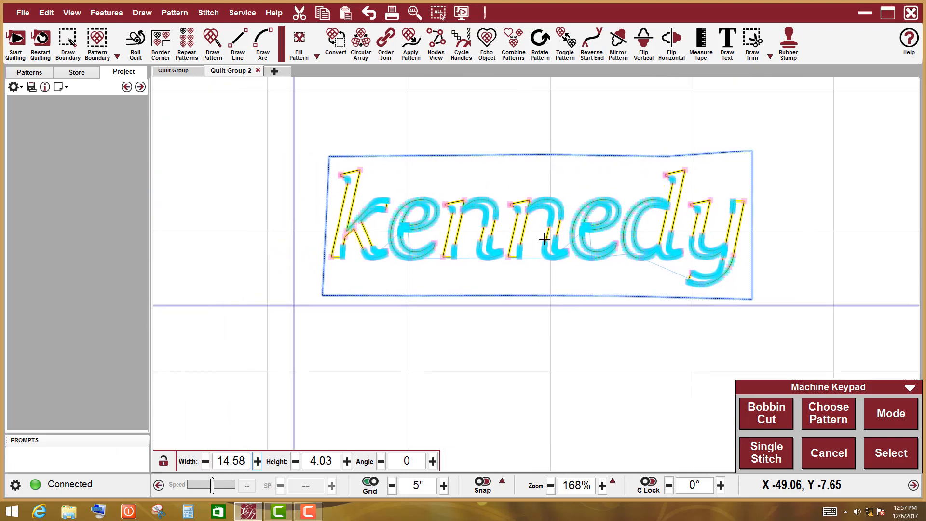
left_click(570, 341)
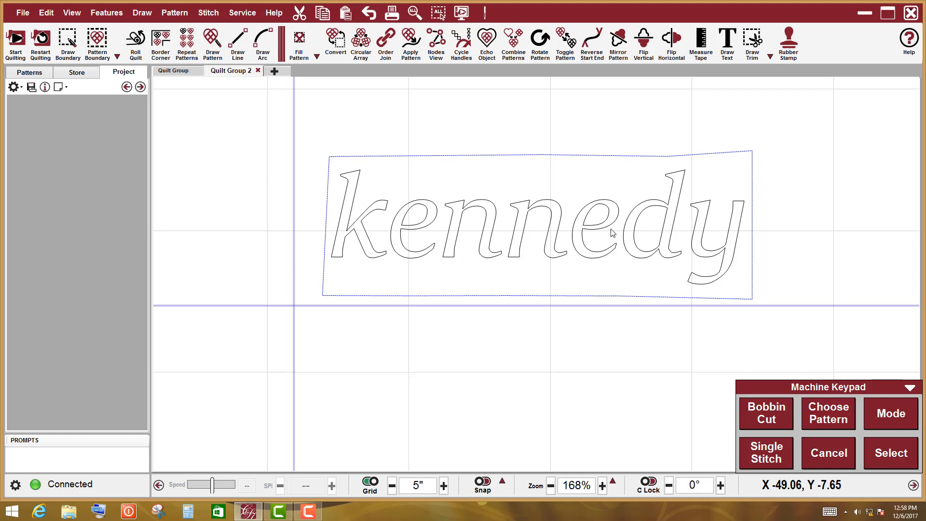
- Open the Controller Definition, review the Stop at Jump Stitch option, and save and close the definition
left_click(246, 14)
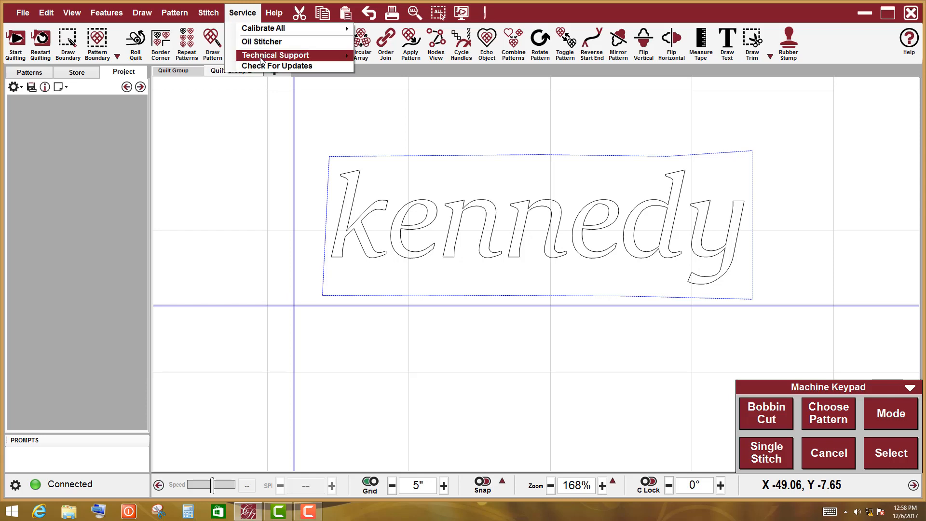
mouse_move(262, 57)
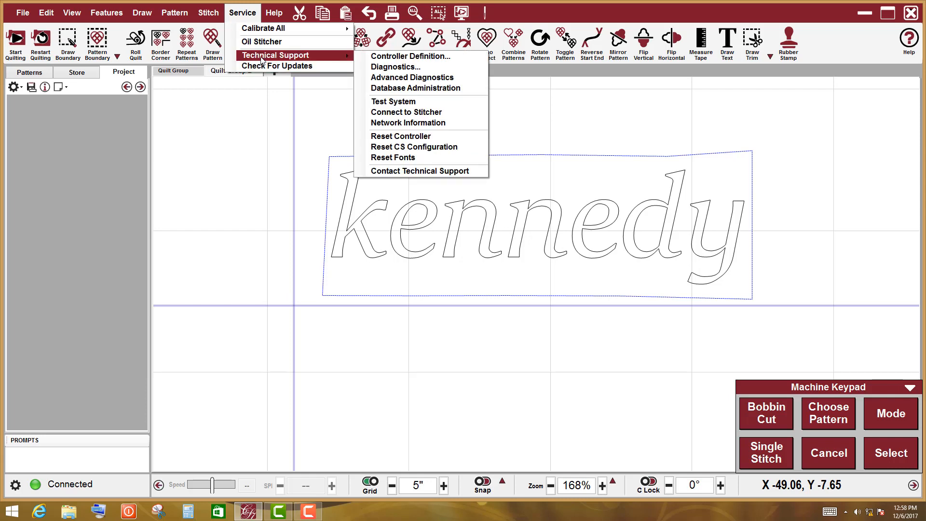
left_click(395, 57)
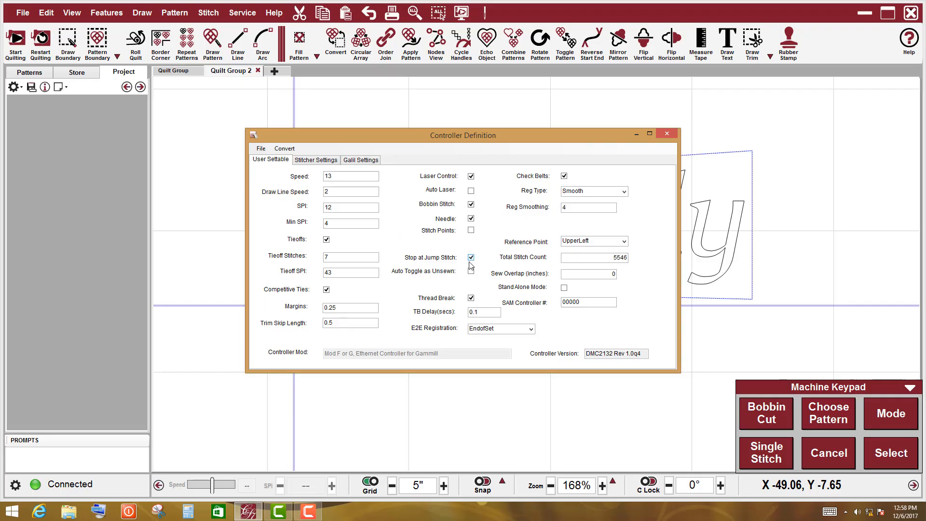
left_click(261, 148)
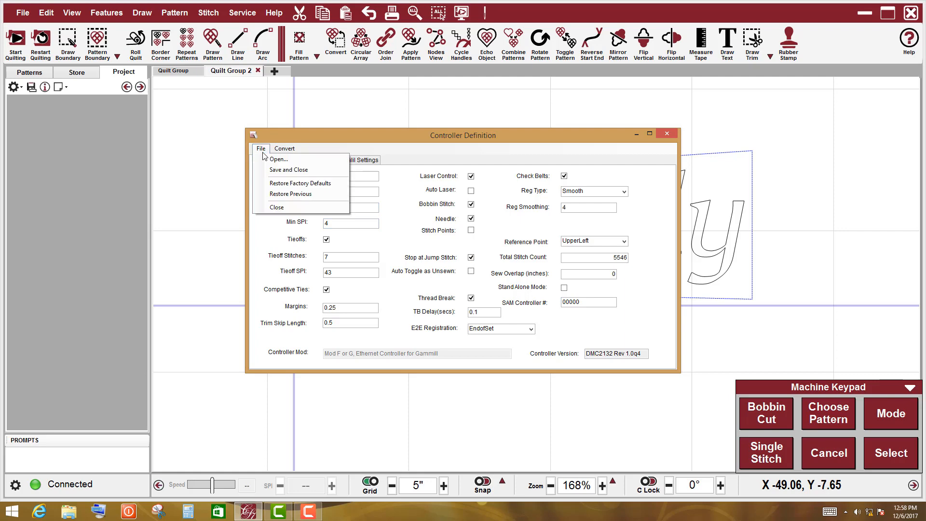
left_click(285, 170)
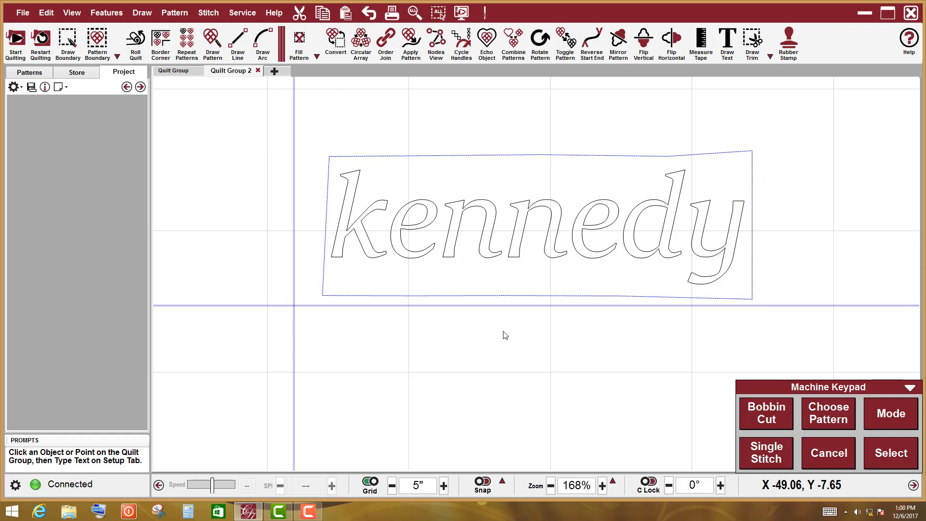
- Flip the name lettering horizontally inside its boundary and deselect it
left_click(568, 237)
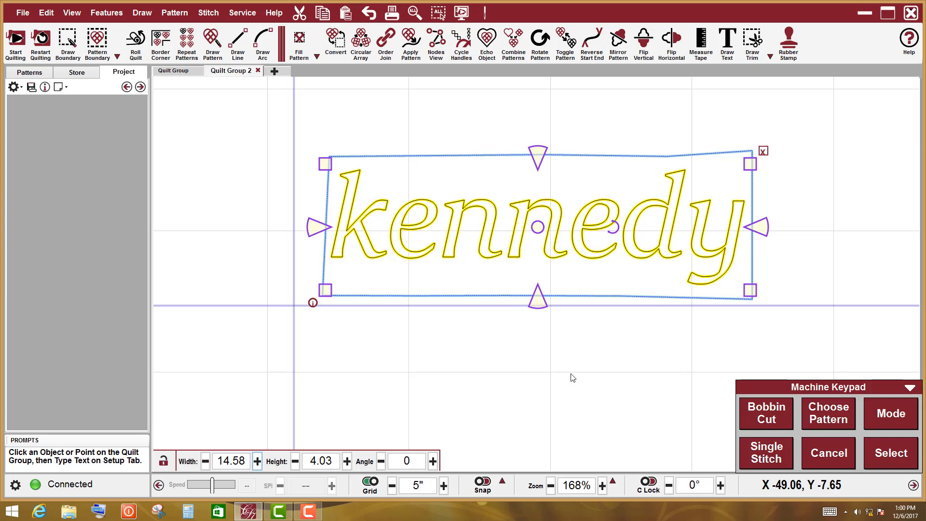
key("h")
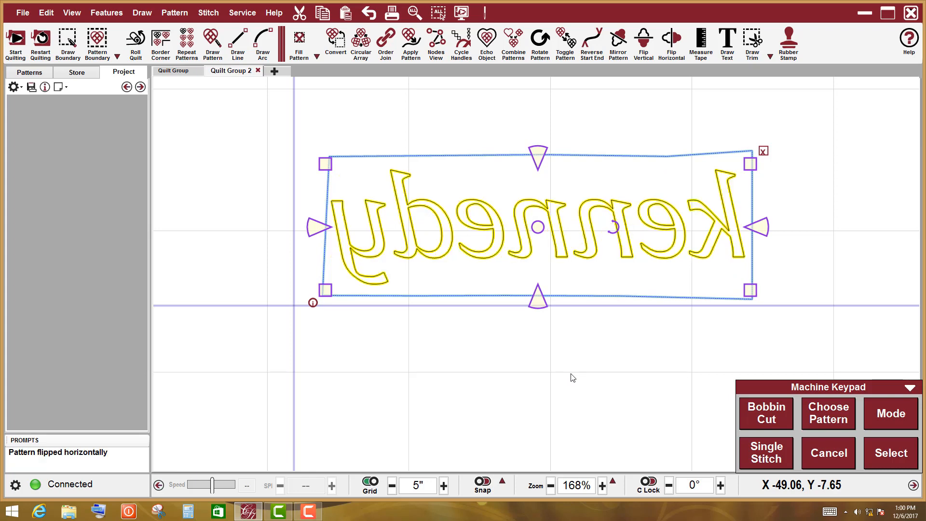
left_click(481, 352)
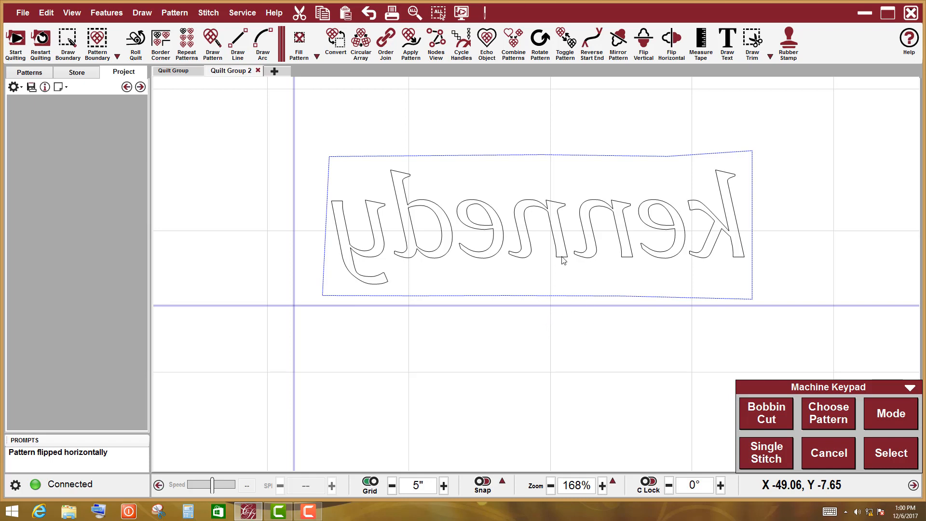
- Undo the horizontal flip of the name lettering and deselect it
left_click(567, 232)
key("ctrl+z")
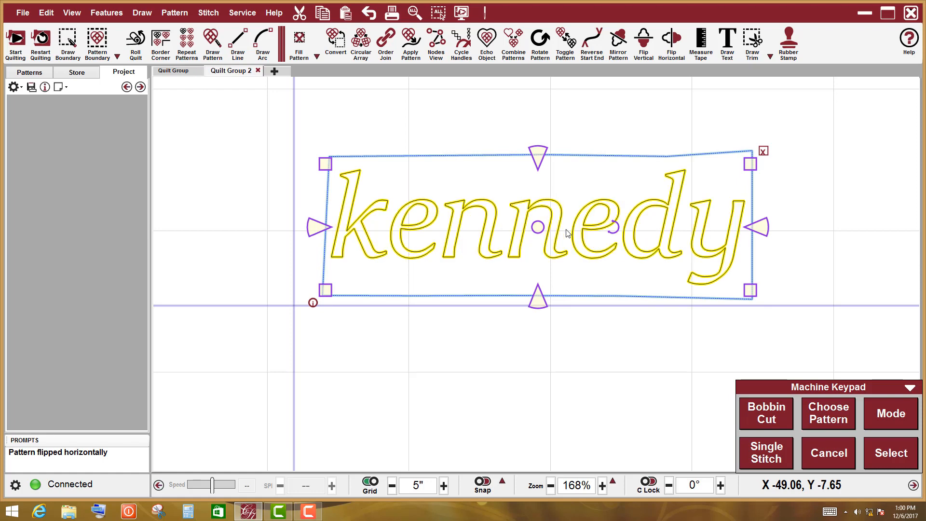
left_click(598, 400)
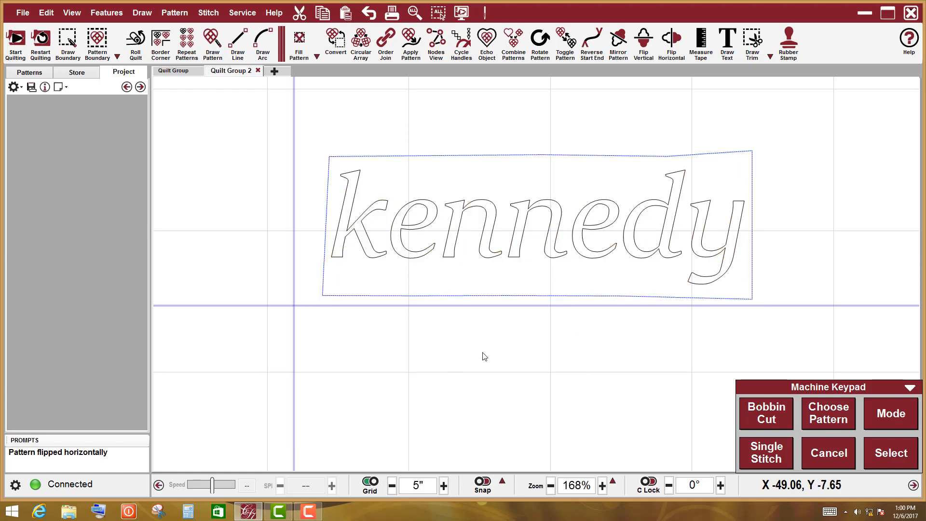